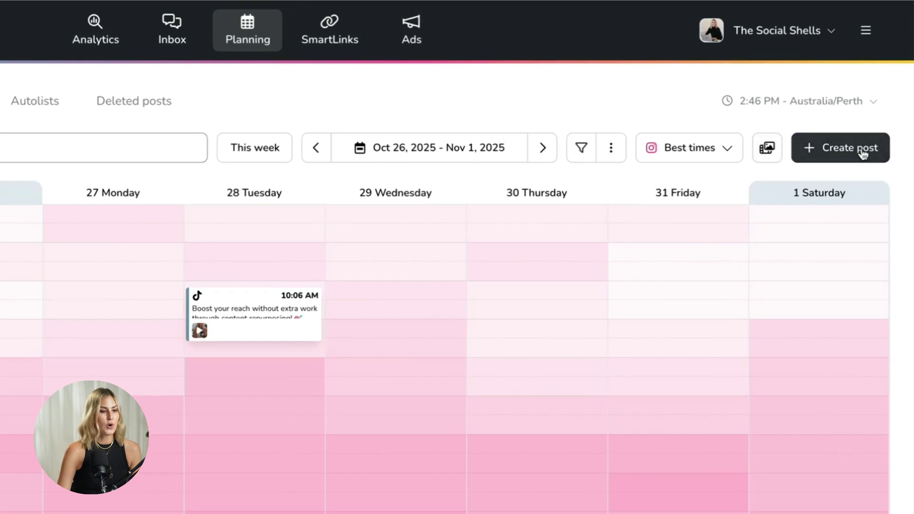
Step: Start a new post for Instagram Reel, TikTok and YouTube Short and list its media options
{"action": "left_click", "coordinate": [863, 151]}
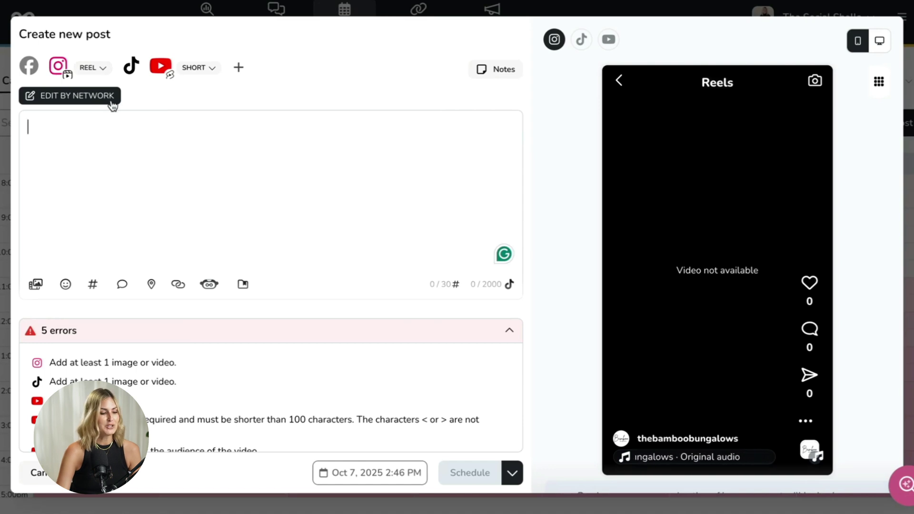
{"action": "left_click", "coordinate": [42, 285]}
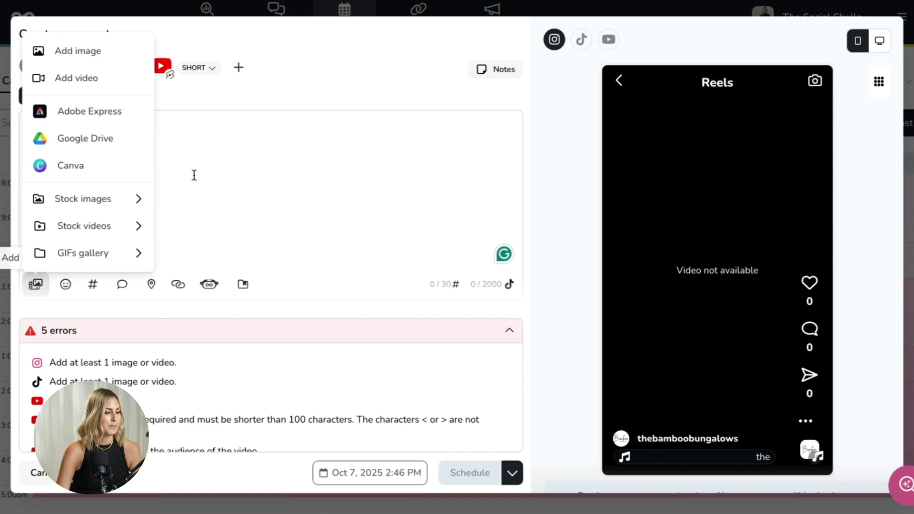
{"action": "left_click", "coordinate": [113, 196]}
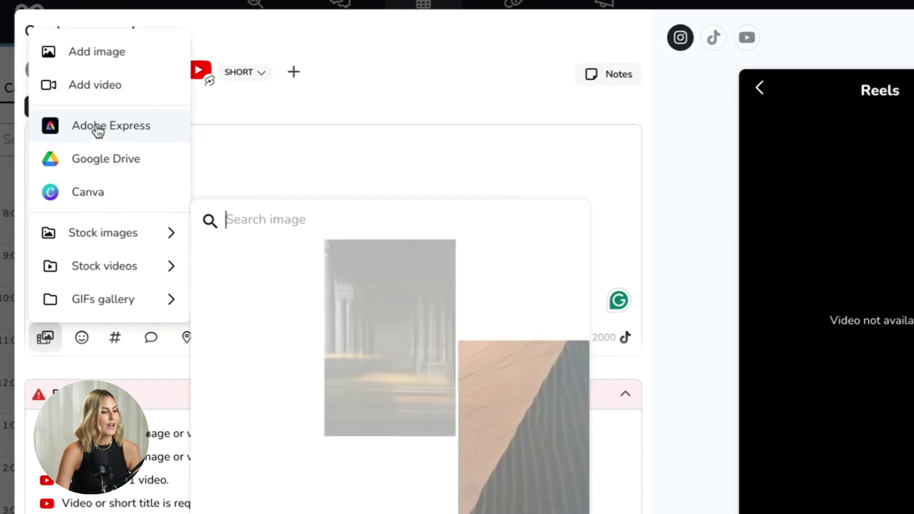
Step: Open the Carrousel project in Adobe Express, then close it to upload a video instead
{"action": "left_click", "coordinate": [98, 128]}
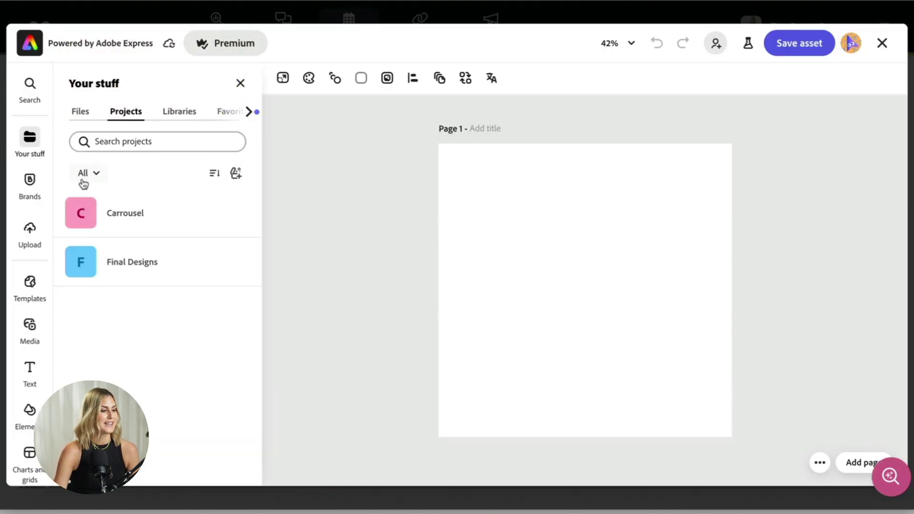
{"action": "left_click", "coordinate": [117, 209]}
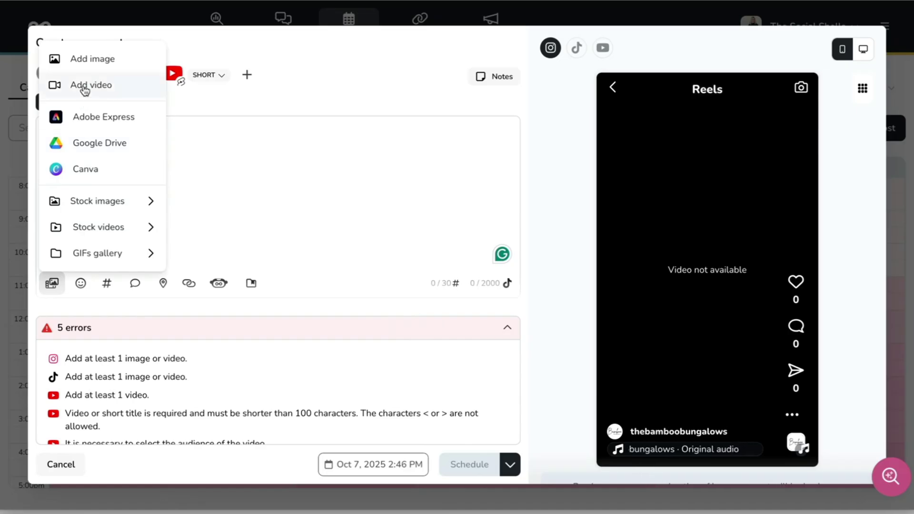
{"action": "left_click", "coordinate": [84, 86]}
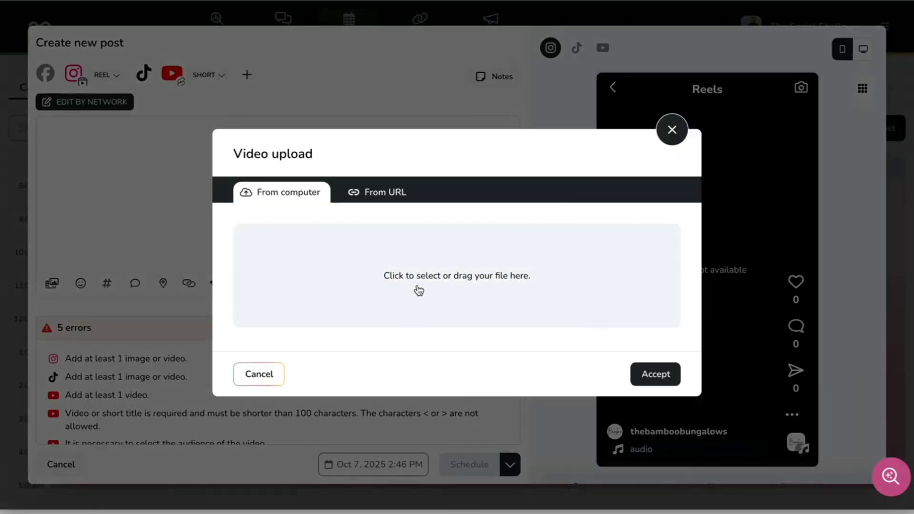
Step: Attach a video from the computer and caption the post 'How to repurpose content!'
{"action": "left_click", "coordinate": [419, 291]}
{"action": "left_click", "coordinate": [520, 210]}
{"action": "left_click", "coordinate": [688, 350]}
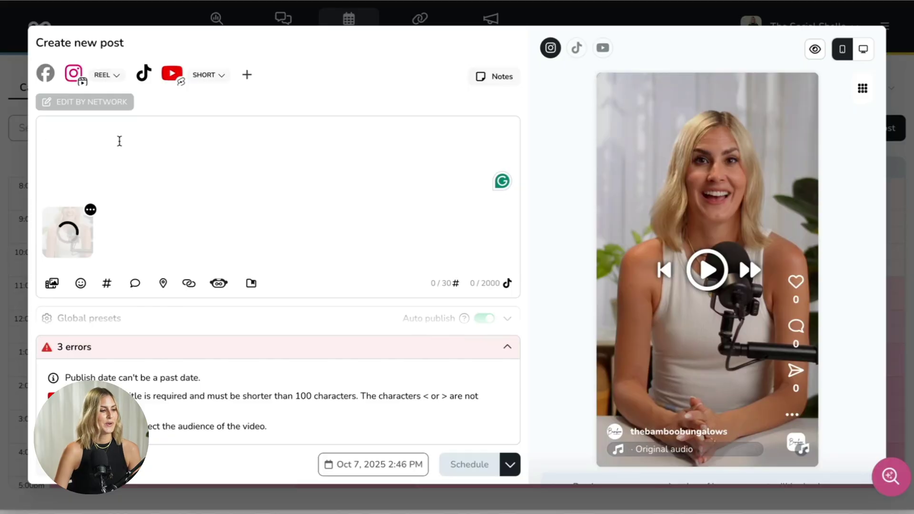
{"action": "left_click", "coordinate": [119, 141]}
{"action": "type", "text": "How to repurpose content!"}
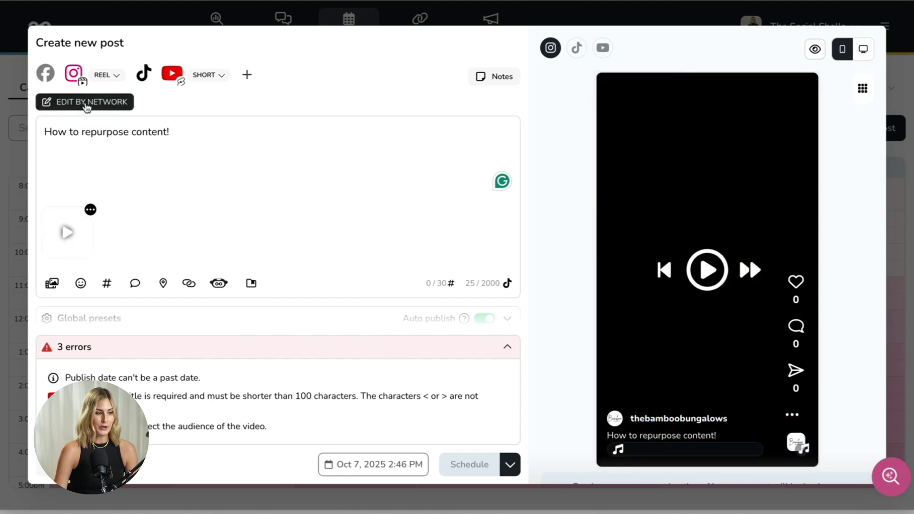
Step: Switch to per-network editing and detach the Instagram caption from the template, selecting its text
{"action": "left_click", "coordinate": [98, 103]}
{"action": "left_click", "coordinate": [125, 105]}
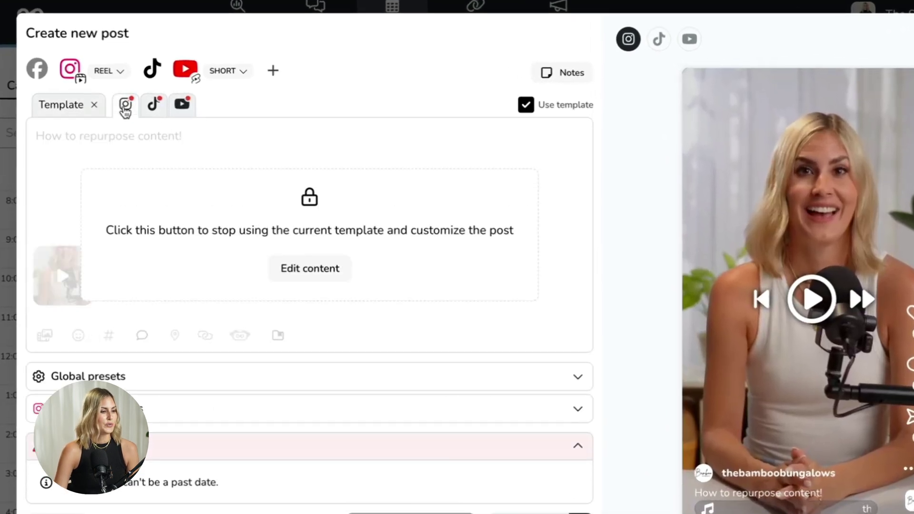
{"action": "left_click", "coordinate": [307, 267]}
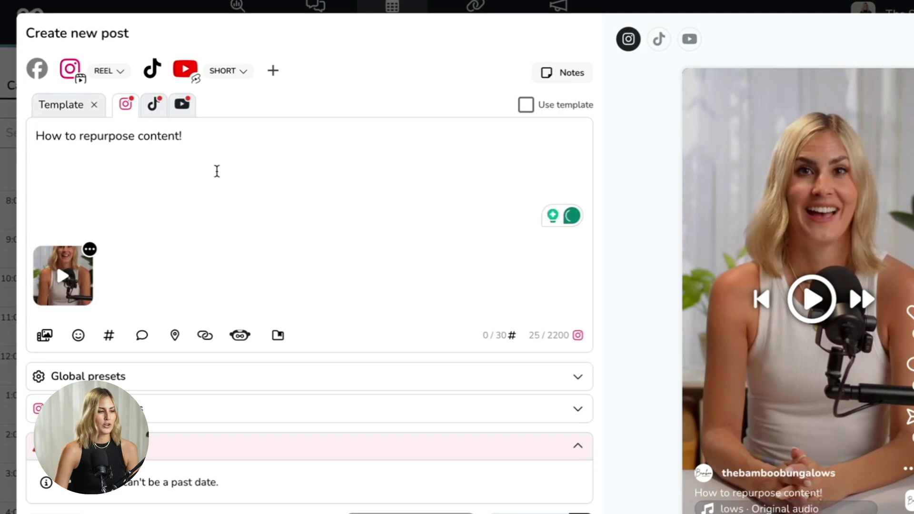
{"action": "left_click_drag", "start_coordinate": [207, 135], "coordinate": [38, 131]}
{"action": "key", "text": "ctrl+c"}
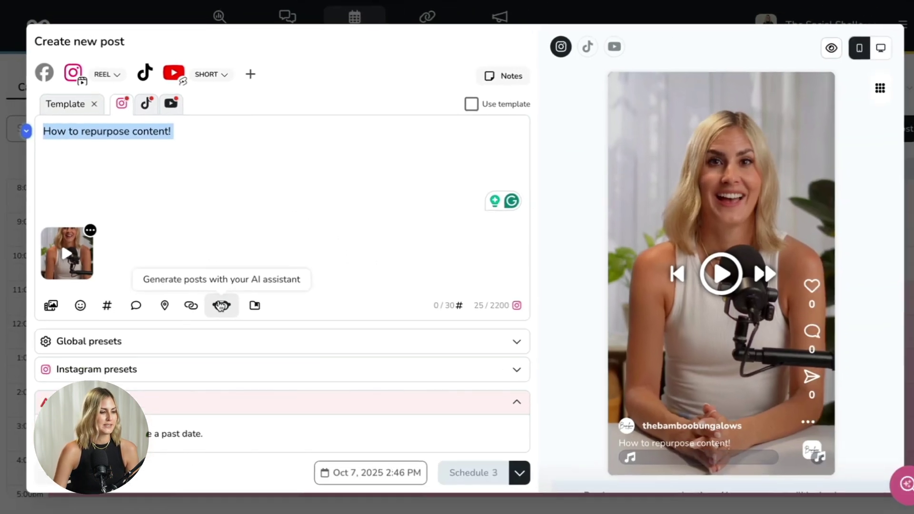
Step: Generate an Educational-tone AI caption optimized for Instagram from the pasted caption topic
{"action": "left_click", "coordinate": [239, 335]}
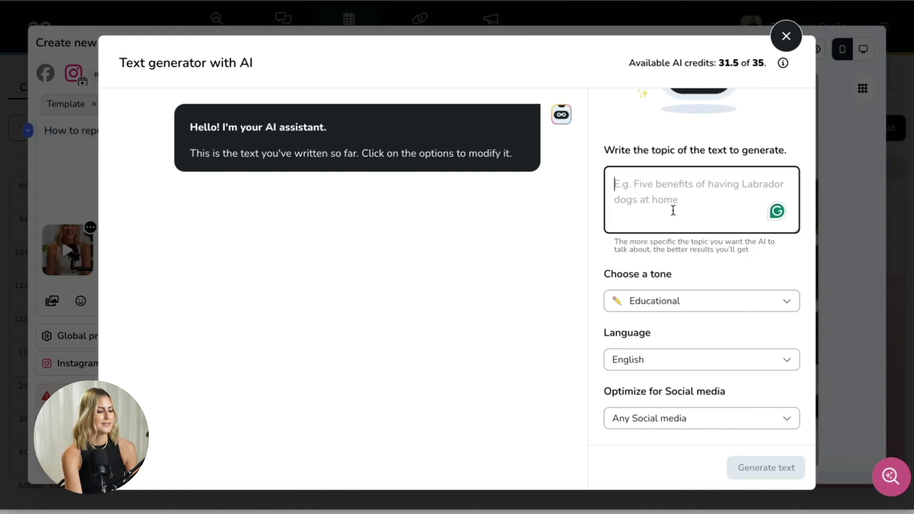
{"action": "key", "text": "ctrl+v"}
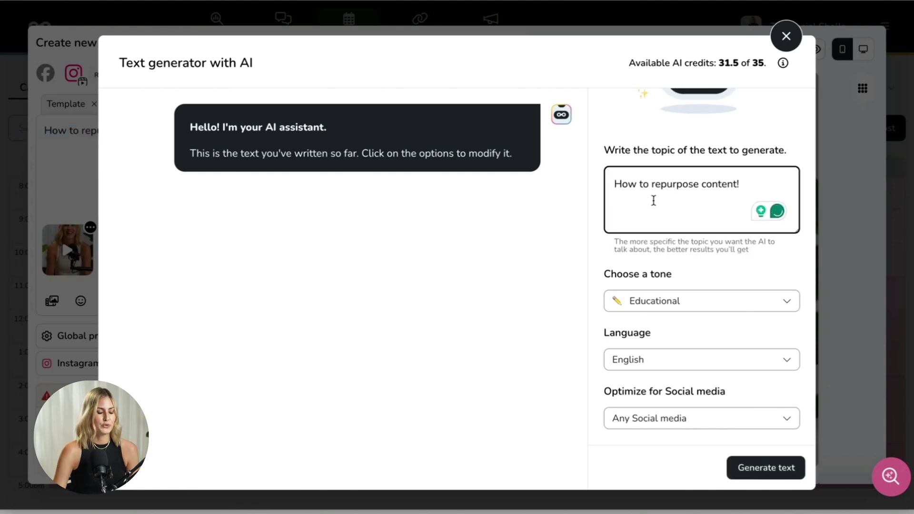
{"action": "left_click", "coordinate": [673, 303]}
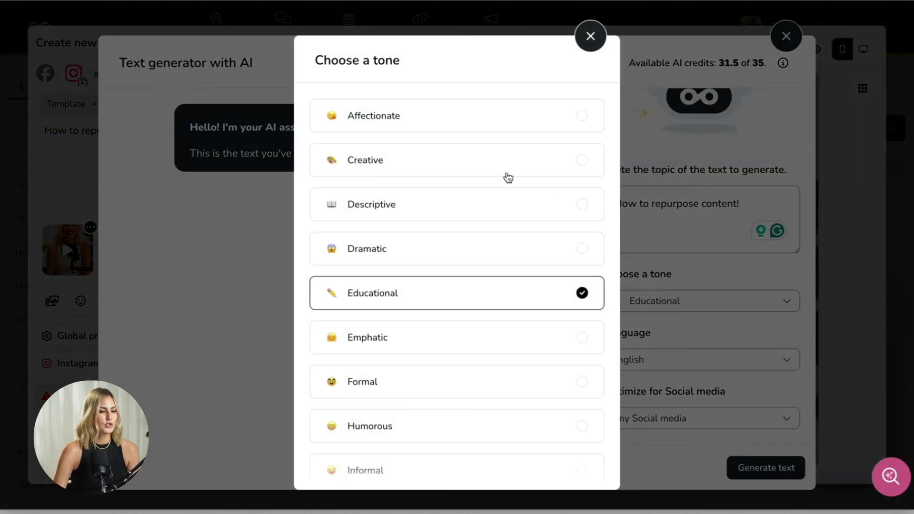
{"action": "left_click", "coordinate": [591, 36]}
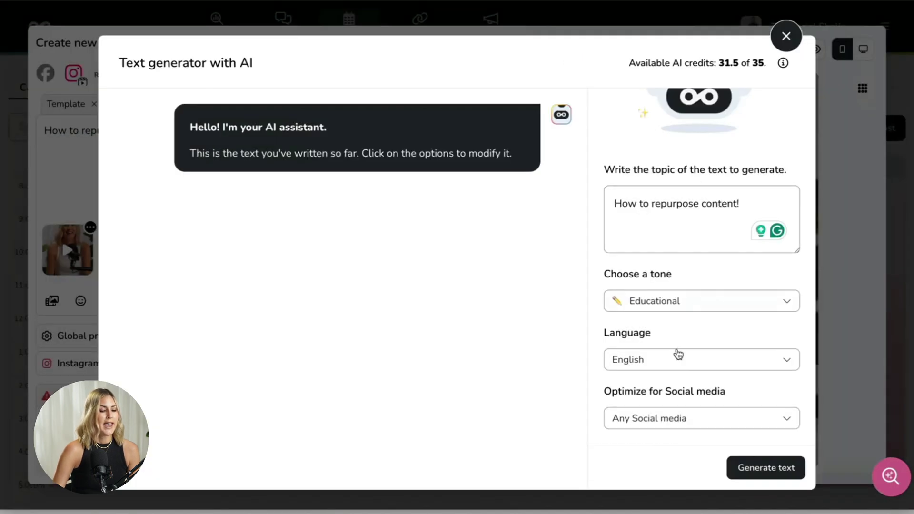
{"action": "left_click", "coordinate": [657, 428]}
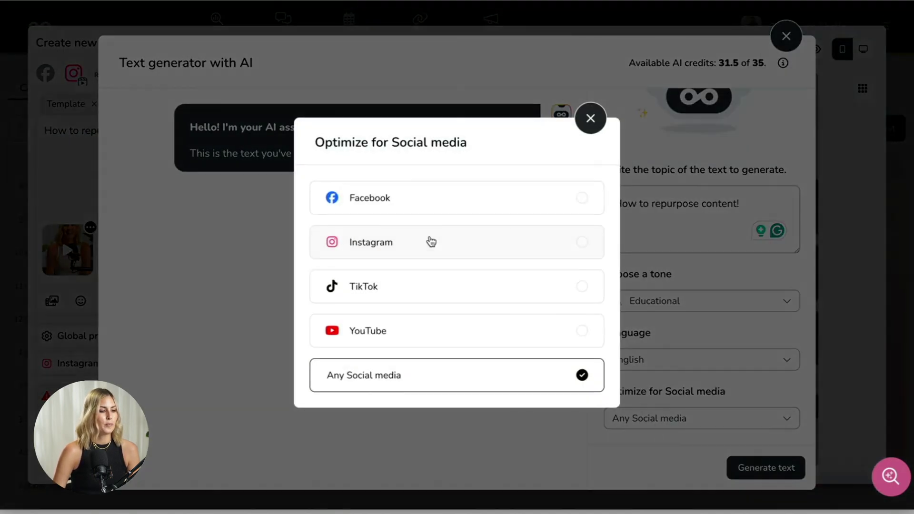
{"action": "left_click", "coordinate": [429, 251]}
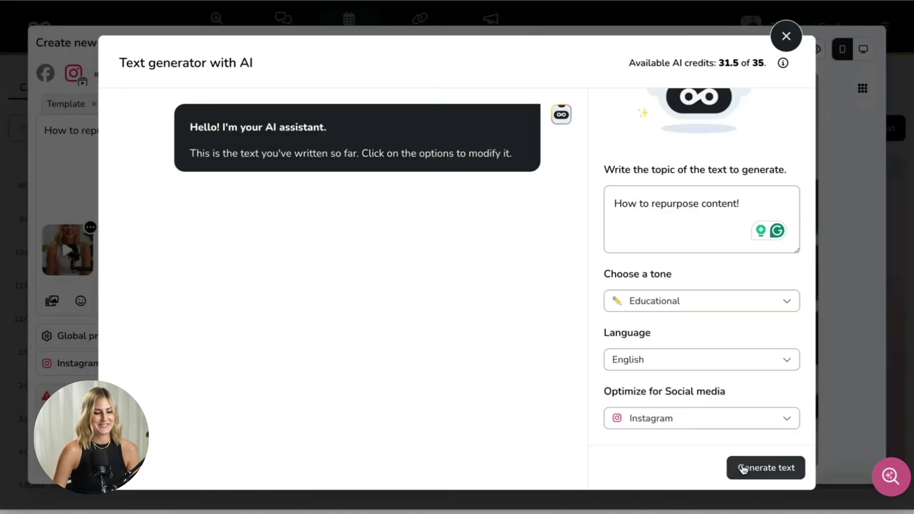
{"action": "left_click", "coordinate": [743, 469]}
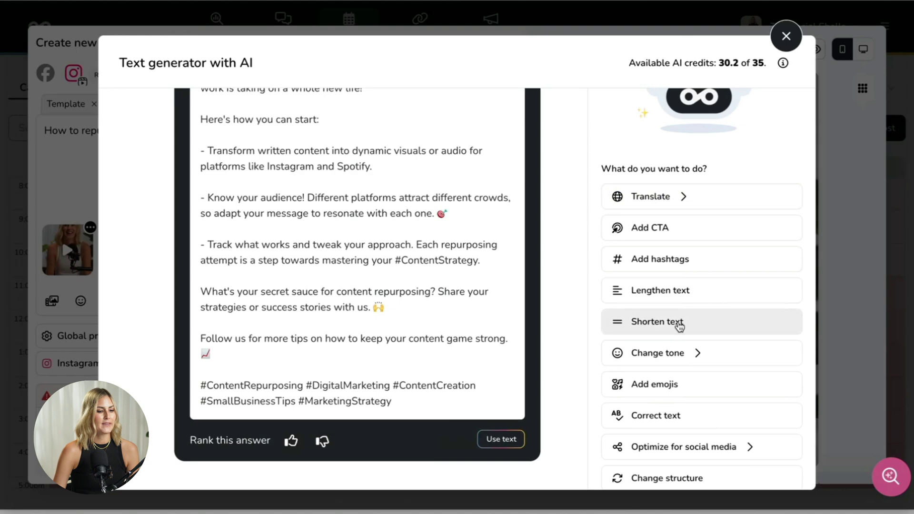
Step: Shorten the AI text and replace the Instagram caption with it, accepting the overwrite
{"action": "left_click", "coordinate": [678, 321]}
{"action": "scroll", "coordinate": [668, 267], "scroll_direction": "down", "scroll_amount": 2}
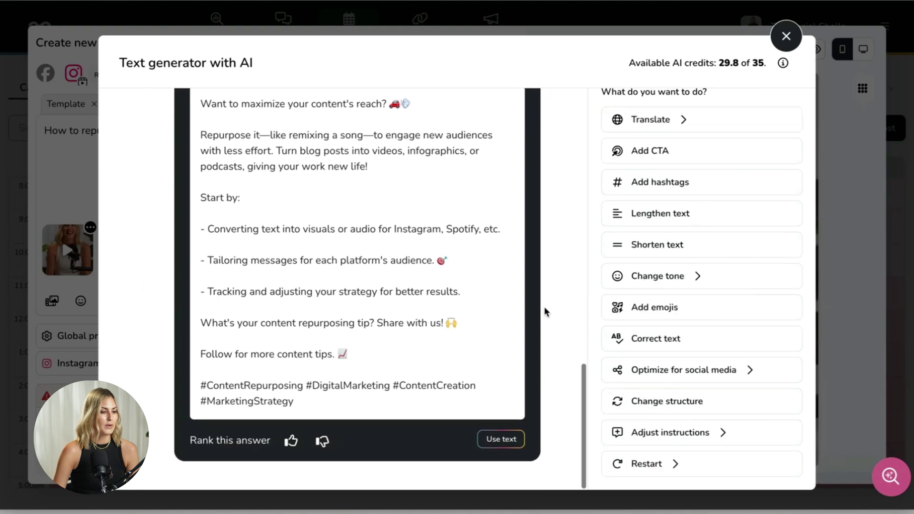
{"action": "left_click", "coordinate": [509, 442]}
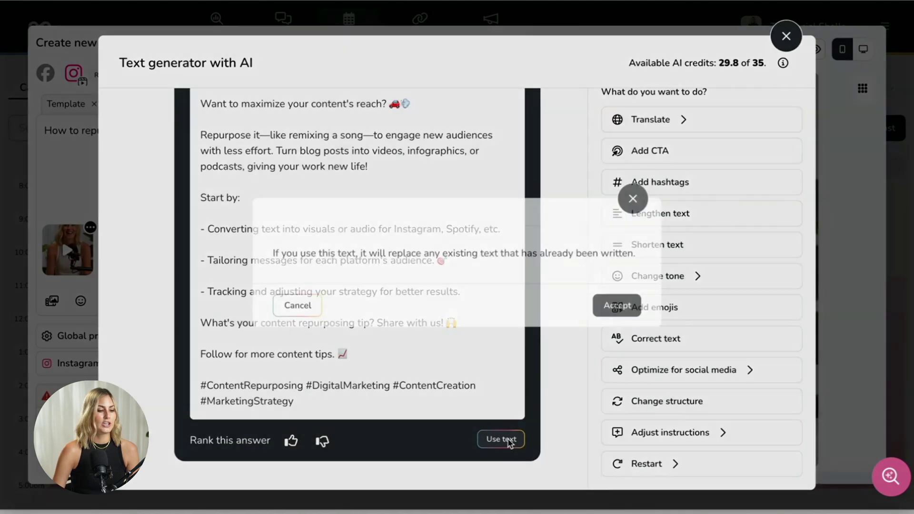
{"action": "left_click", "coordinate": [618, 309]}
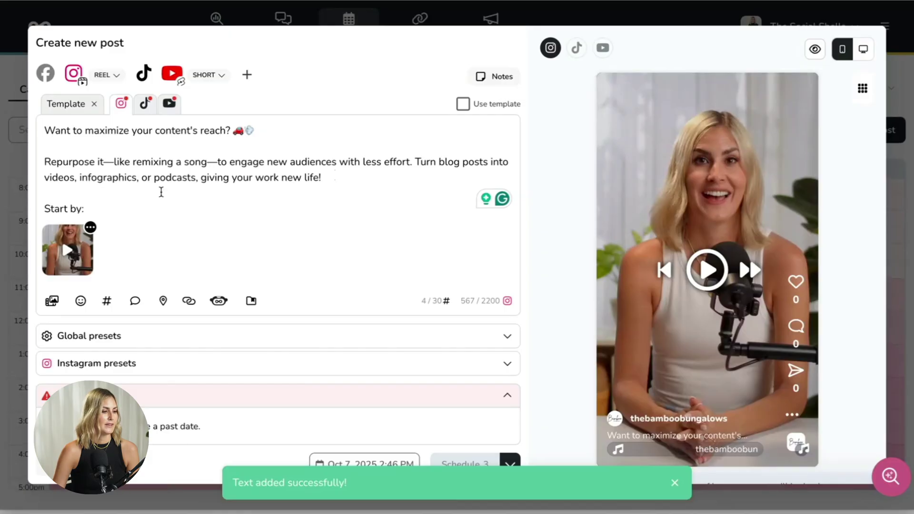
Step: Delete the two emojis following 'reach?' at the end of the caption's first line
{"action": "left_click", "coordinate": [292, 131]}
{"action": "key", "text": "BackSpace"}
{"action": "key", "text": "BackSpace"}
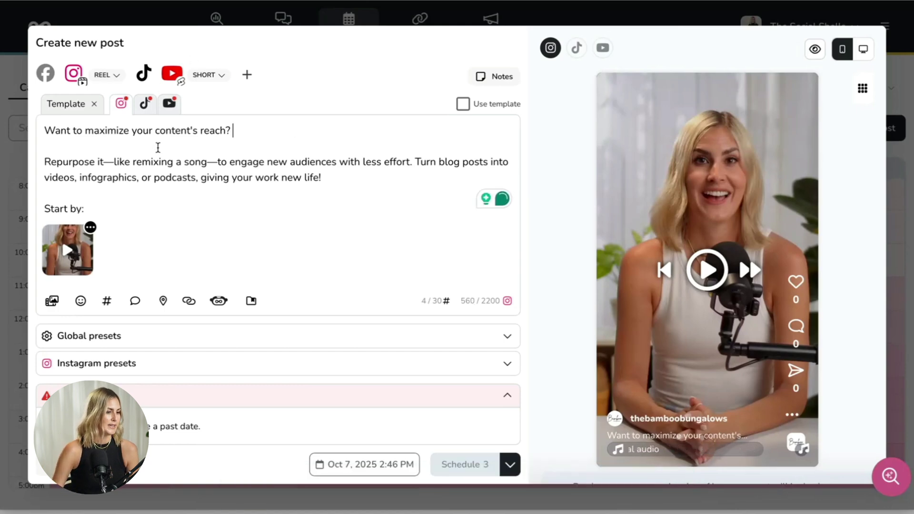
{"action": "scroll", "coordinate": [159, 148], "scroll_direction": "down", "scroll_amount": 6}
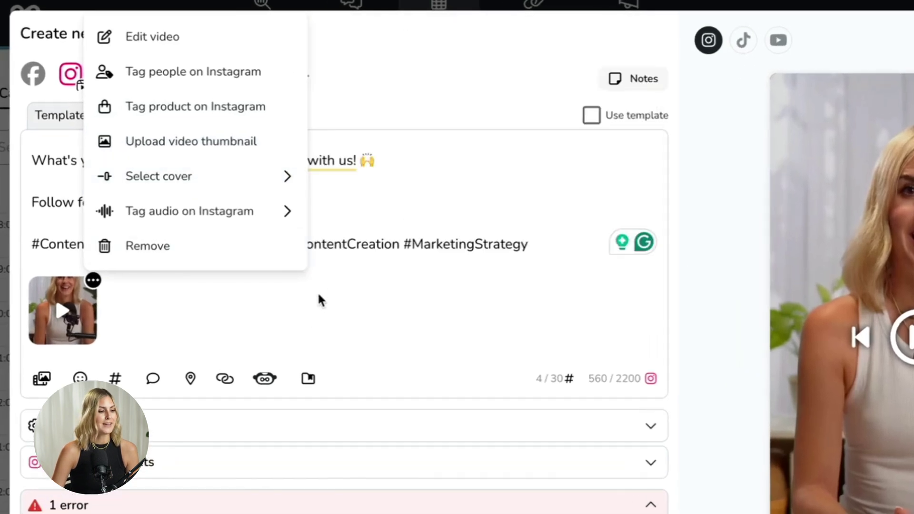
Step: Set the Instagram Reel cover to the video frame at 17.11 s
{"action": "mouse_move", "coordinate": [238, 184]}
{"action": "left_click_drag", "start_coordinate": [321, 300], "coordinate": [422, 301]}
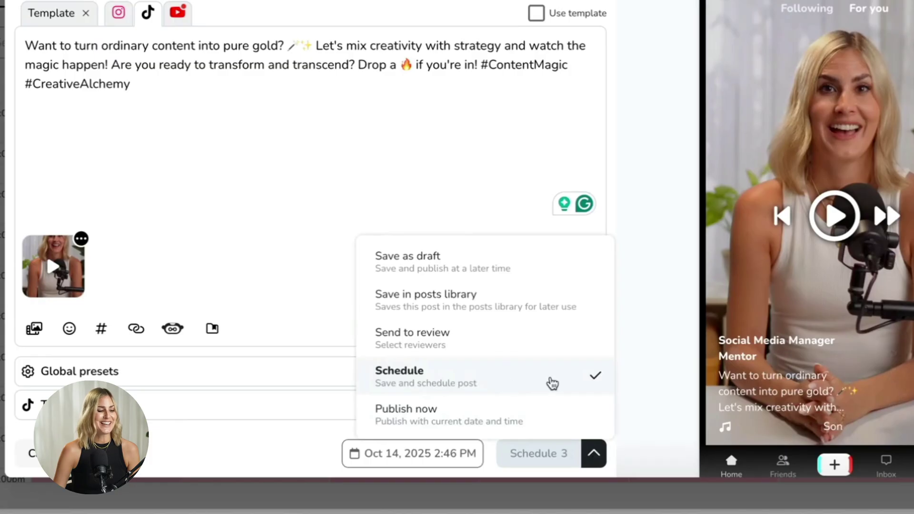
Step: Choose Send to review instead of scheduling the post directly
{"action": "left_click", "coordinate": [389, 350]}
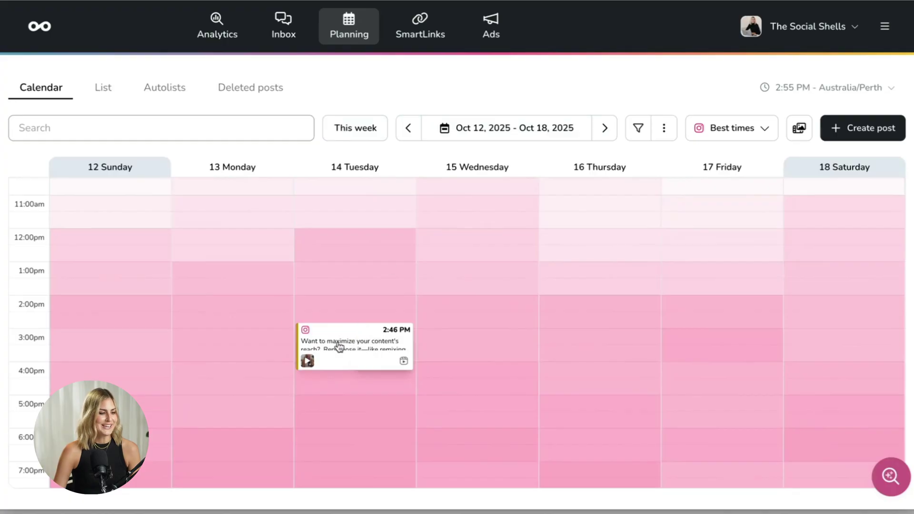
Step: Move the calendar to Oct 26 – Nov 1 and check the TikTok post's Pending and Approved labels
{"action": "mouse_move", "coordinate": [338, 346]}
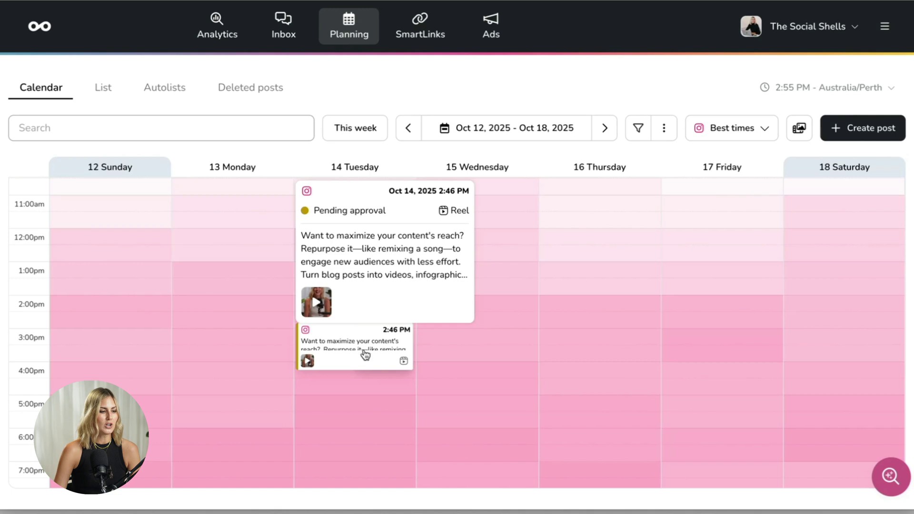
{"action": "mouse_move", "coordinate": [355, 210]}
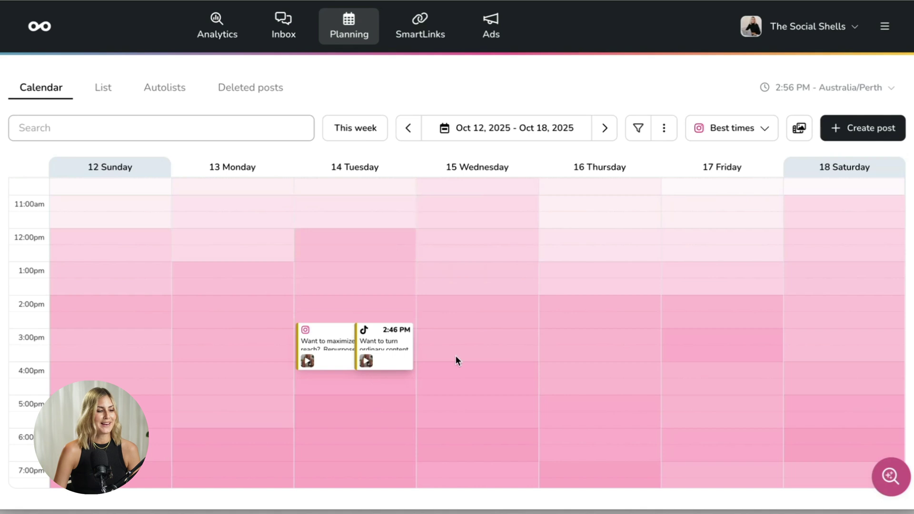
{"action": "left_click", "coordinate": [603, 133]}
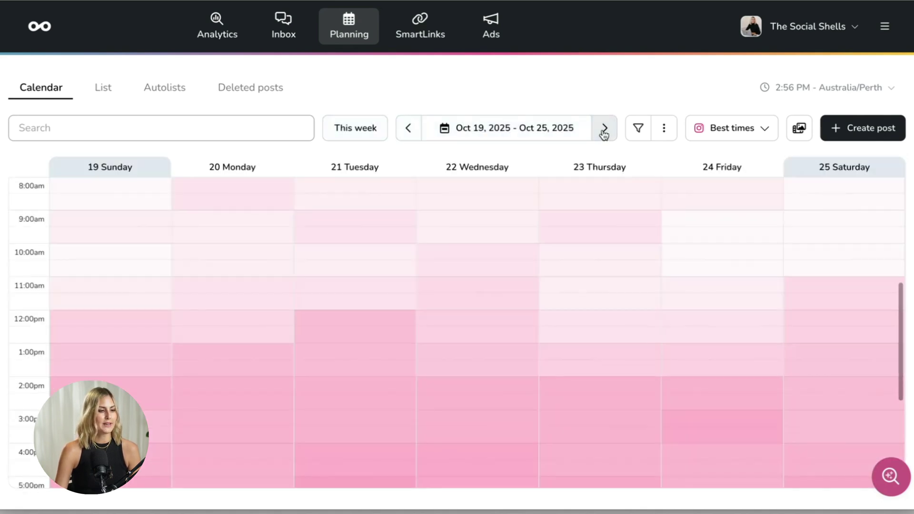
{"action": "left_click", "coordinate": [602, 133]}
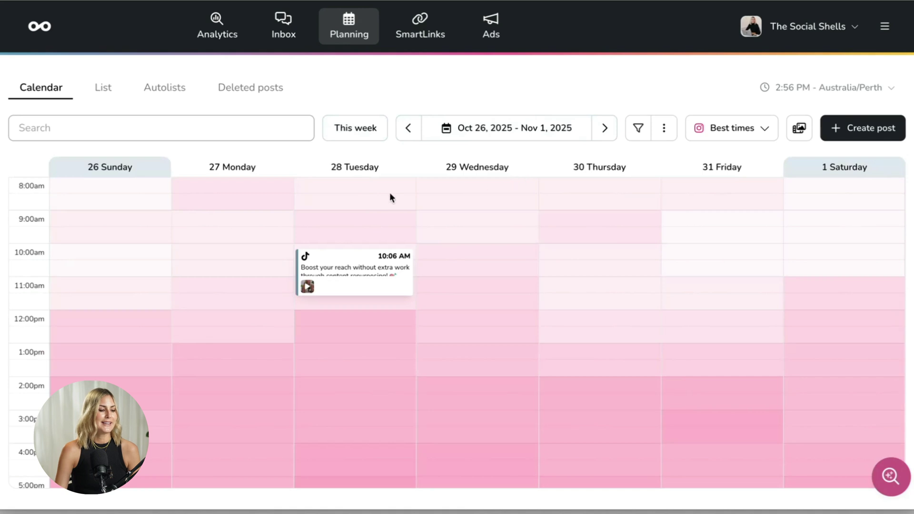
{"action": "mouse_move", "coordinate": [340, 274]}
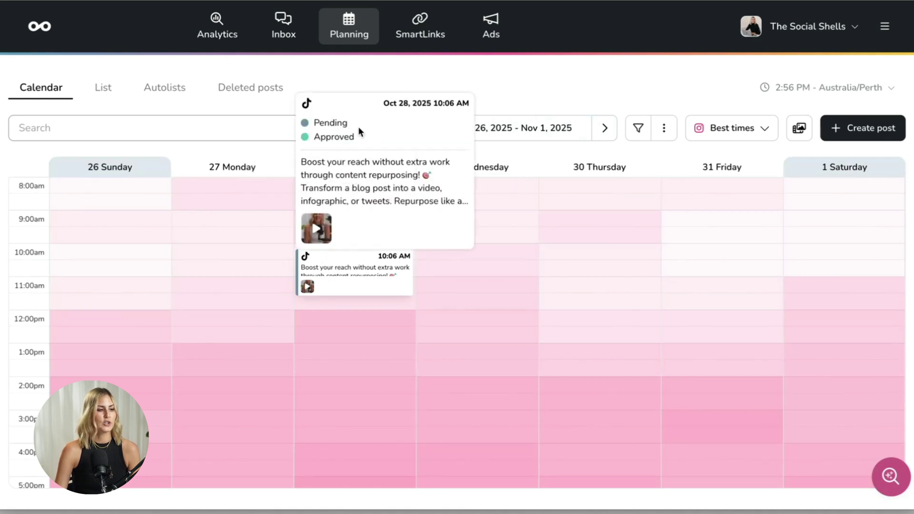
{"action": "double_click", "coordinate": [331, 123]}
{"action": "left_click_drag", "start_coordinate": [369, 136], "coordinate": [314, 137]}
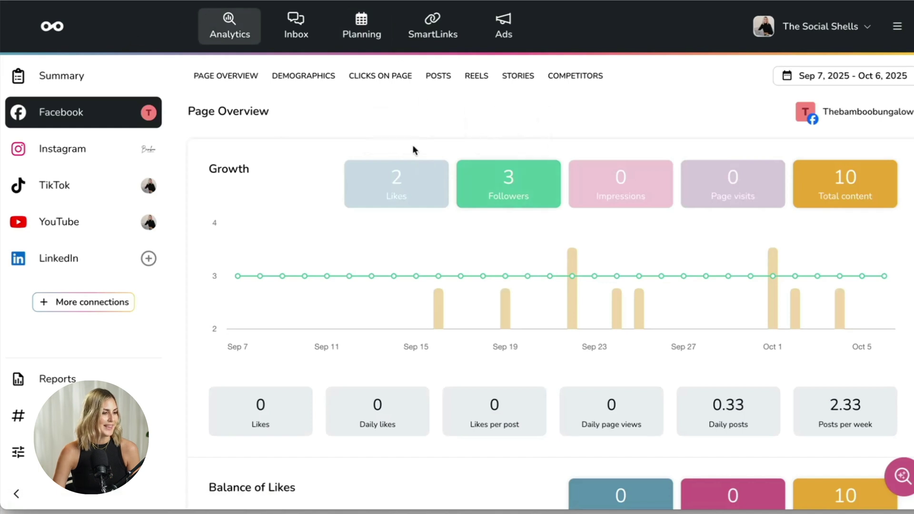
Step: Open TikTok analytics and scroll past Growth and Interactions to the Sep 15 post
{"action": "left_click", "coordinate": [91, 188]}
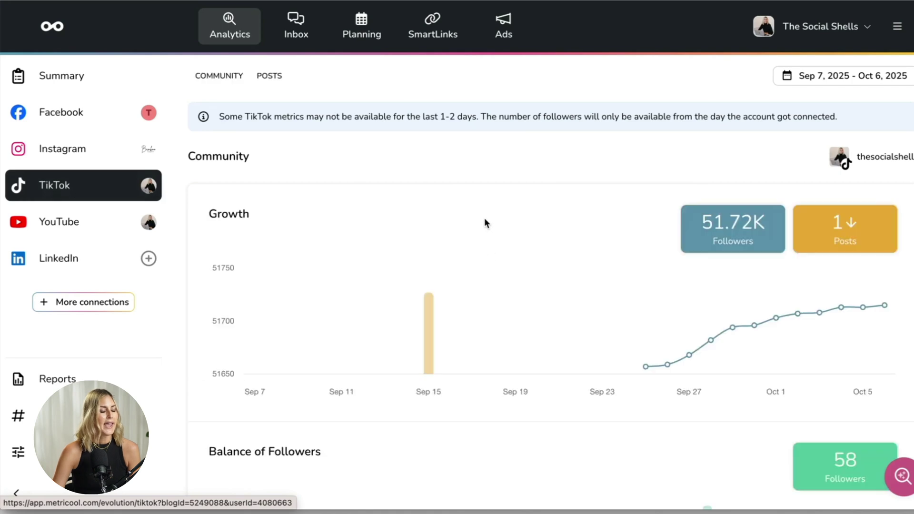
{"action": "scroll", "coordinate": [485, 223], "scroll_direction": "down", "scroll_amount": 4}
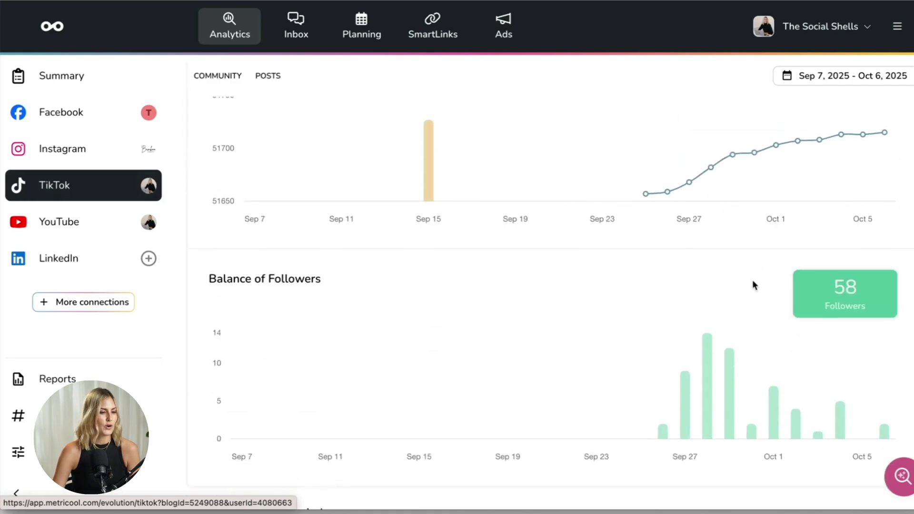
{"action": "scroll", "coordinate": [694, 268], "scroll_direction": "down", "scroll_amount": 3}
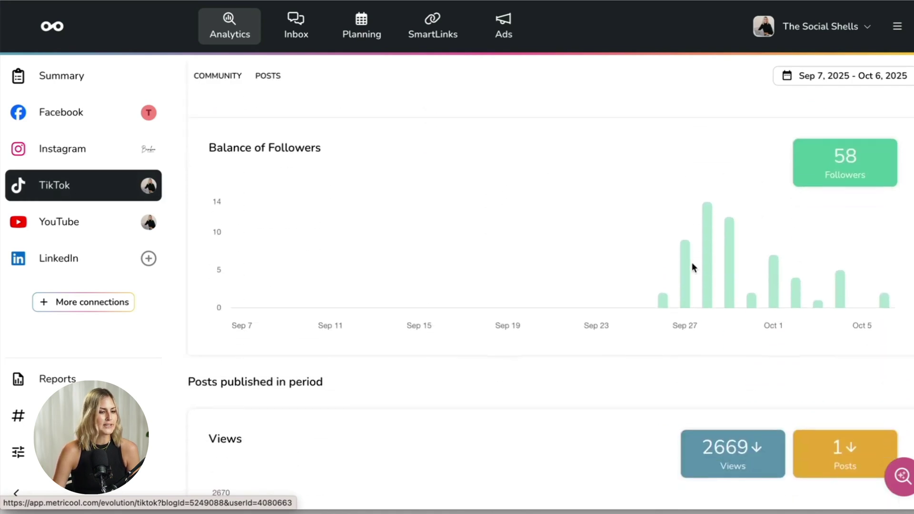
{"action": "scroll", "coordinate": [693, 267], "scroll_direction": "down", "scroll_amount": 8}
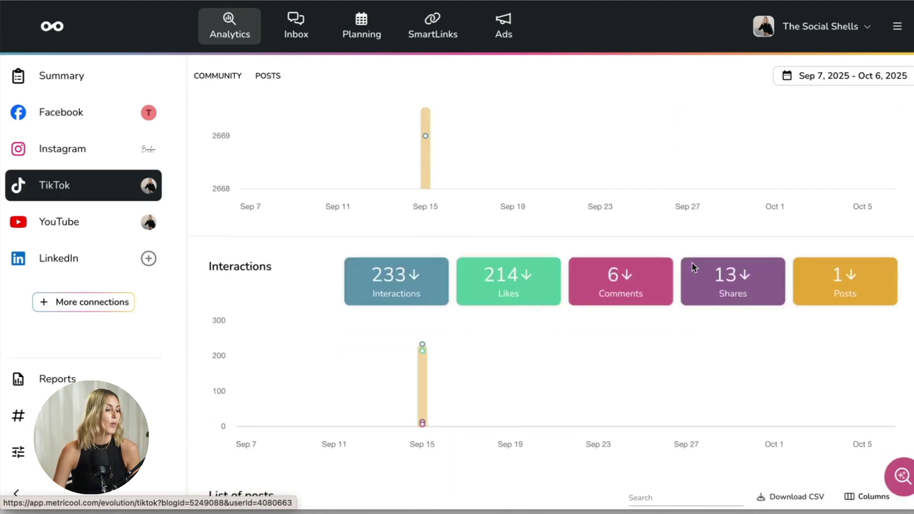
{"action": "scroll", "coordinate": [693, 268], "scroll_direction": "down", "scroll_amount": 7}
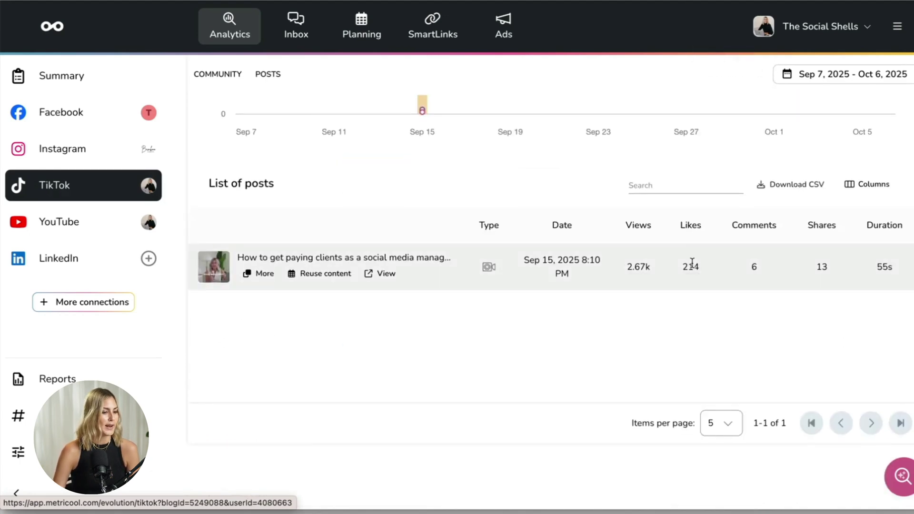
Step: Review the YouTube analytics charts, then open Reports for Sep 1 – Sep 30, 2025
{"action": "left_click", "coordinate": [90, 230]}
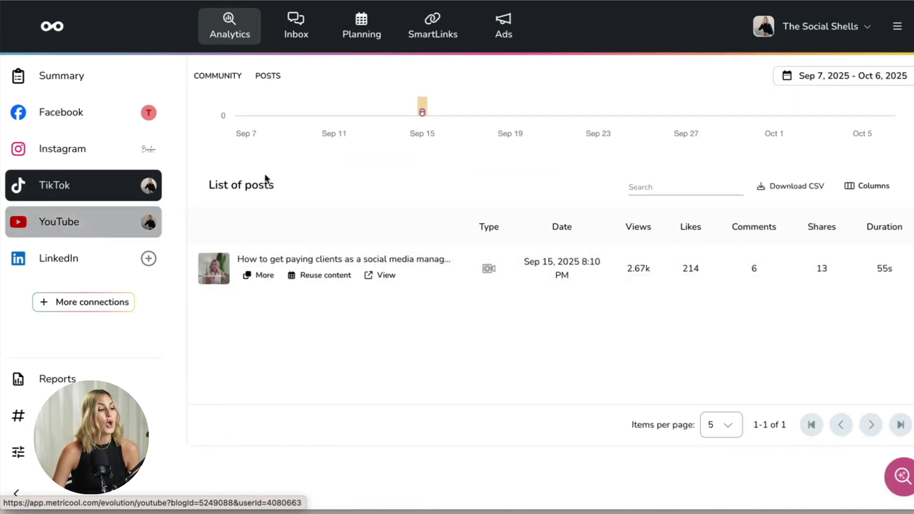
{"action": "scroll", "coordinate": [414, 220], "scroll_direction": "down", "scroll_amount": 5}
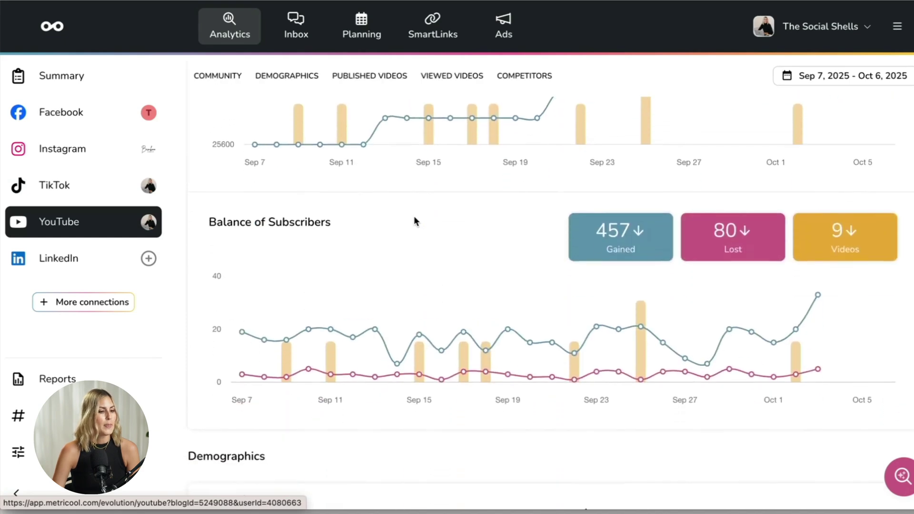
{"action": "scroll", "coordinate": [415, 220], "scroll_direction": "down", "scroll_amount": 12}
{"action": "scroll", "coordinate": [416, 220], "scroll_direction": "down", "scroll_amount": 1}
{"action": "scroll", "coordinate": [414, 221], "scroll_direction": "down", "scroll_amount": 8}
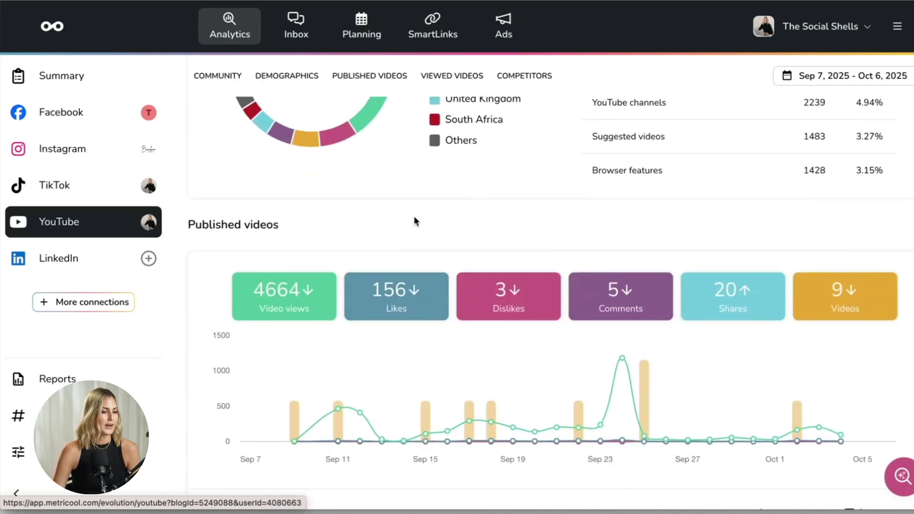
{"action": "scroll", "coordinate": [414, 221], "scroll_direction": "down", "scroll_amount": 3}
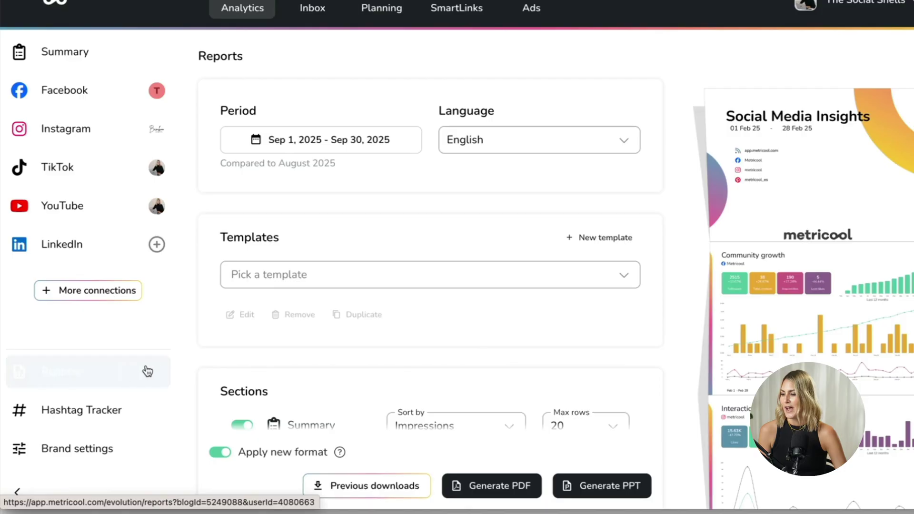
{"action": "left_click", "coordinate": [144, 372]}
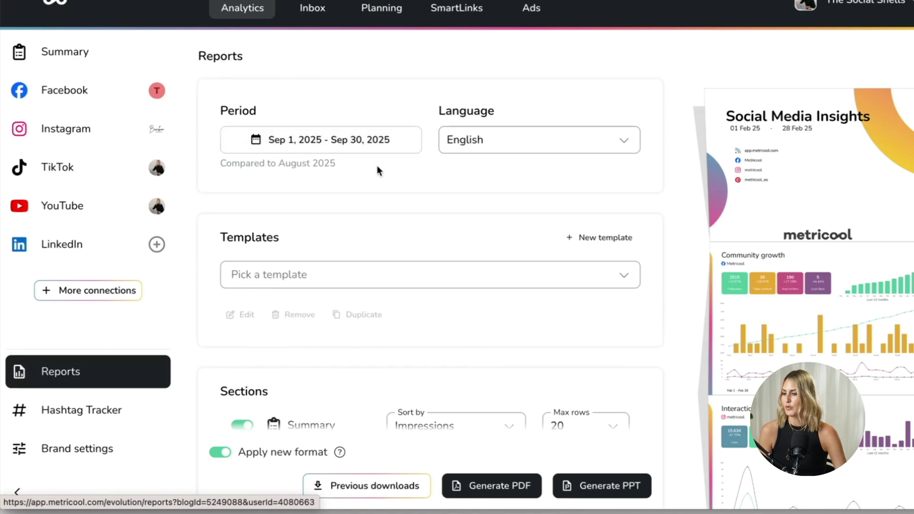
Step: Look over the report sections and logo settings, then list the six previously generated PDF reports
{"action": "scroll", "coordinate": [377, 166], "scroll_direction": "down", "scroll_amount": 7}
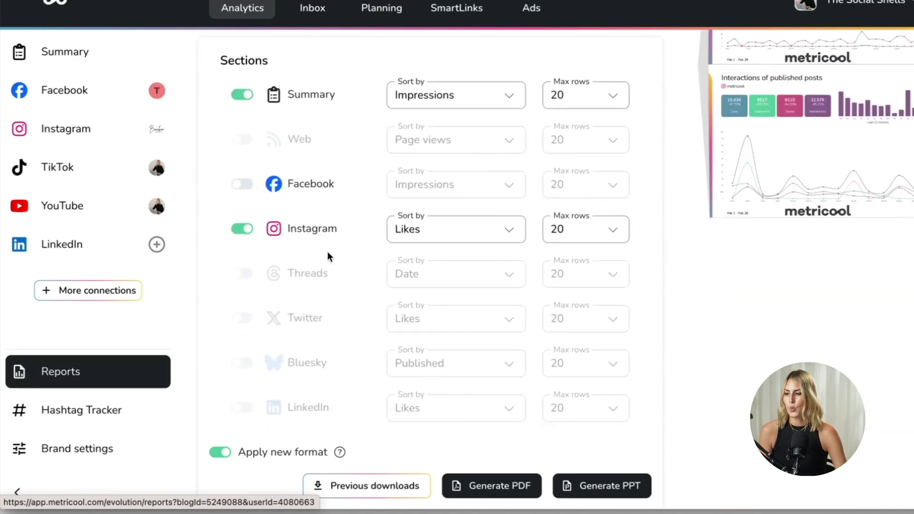
{"action": "scroll", "coordinate": [334, 273], "scroll_direction": "down", "scroll_amount": 10}
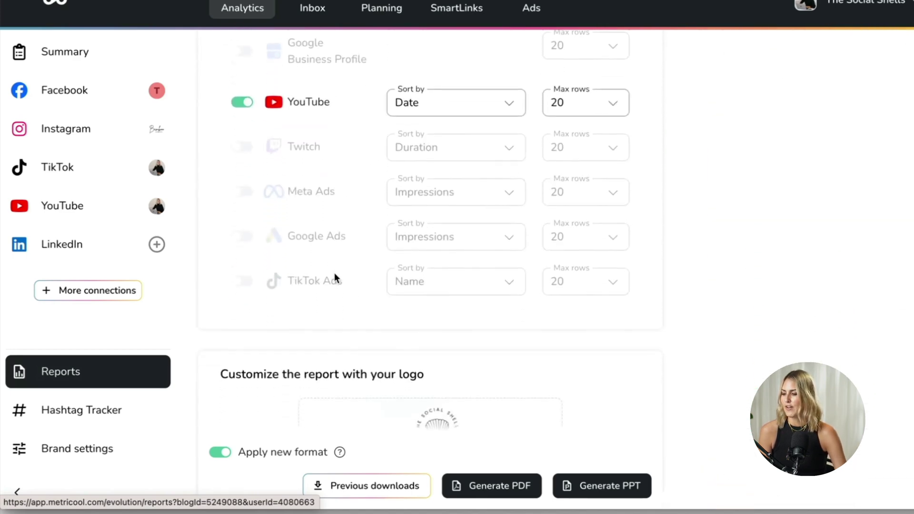
{"action": "scroll", "coordinate": [334, 272], "scroll_direction": "down", "scroll_amount": 4}
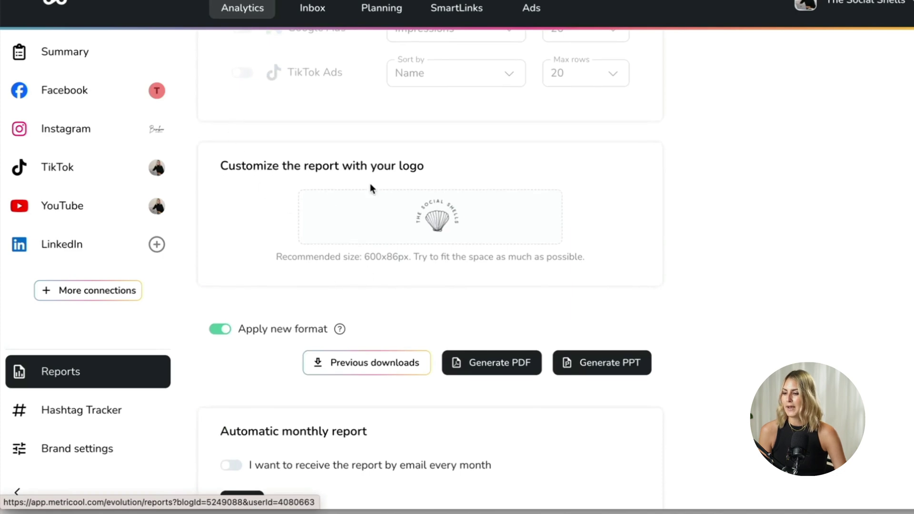
{"action": "scroll", "coordinate": [370, 187], "scroll_direction": "down", "scroll_amount": 2}
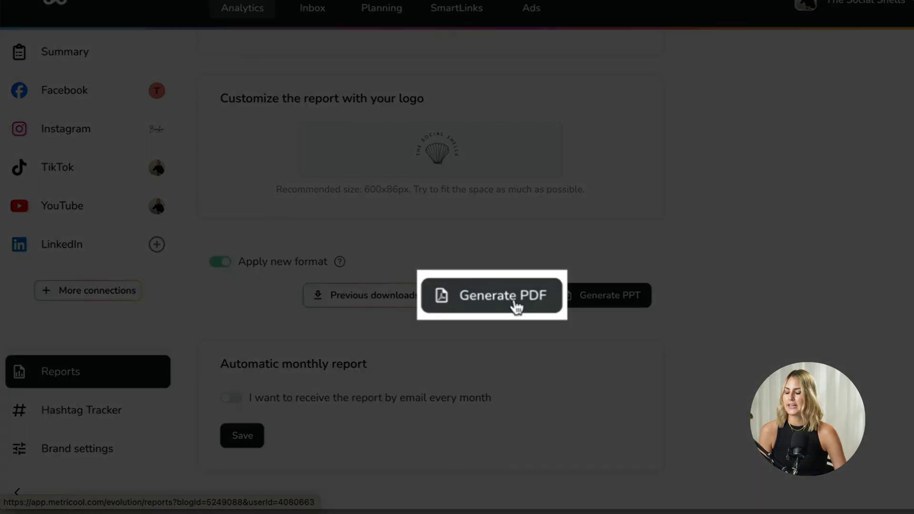
{"action": "scroll", "coordinate": [486, 327], "scroll_direction": "down", "scroll_amount": 1}
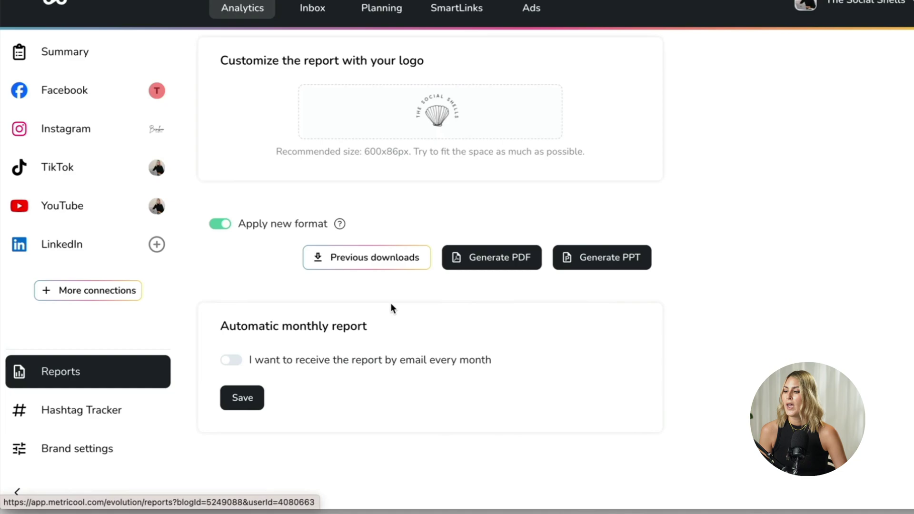
{"action": "left_click", "coordinate": [378, 258]}
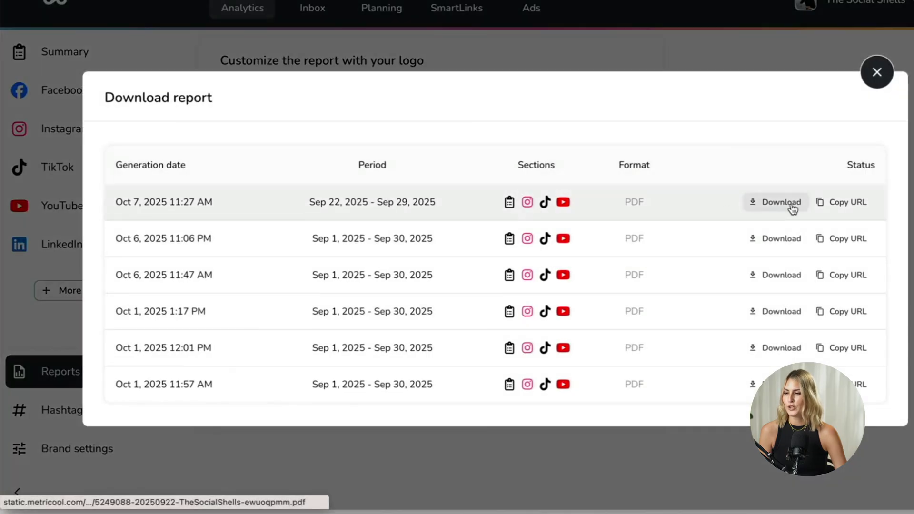
Step: Open the Sep 22–29 PDF report and page through its Followers and Impressions pages
{"action": "left_click", "coordinate": [793, 204]}
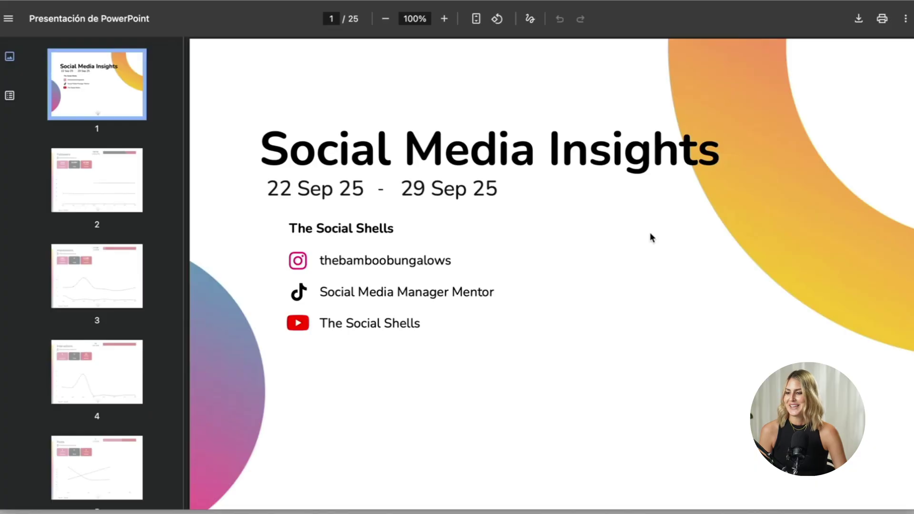
{"action": "scroll", "coordinate": [650, 232], "scroll_direction": "down", "scroll_amount": 5}
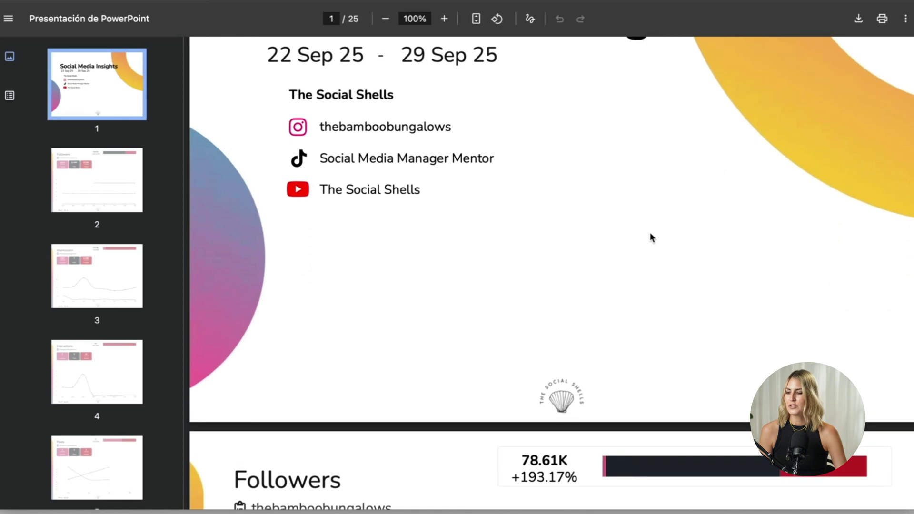
{"action": "scroll", "coordinate": [650, 234], "scroll_direction": "up", "scroll_amount": 2}
{"action": "scroll", "coordinate": [651, 234], "scroll_direction": "down", "scroll_amount": 3}
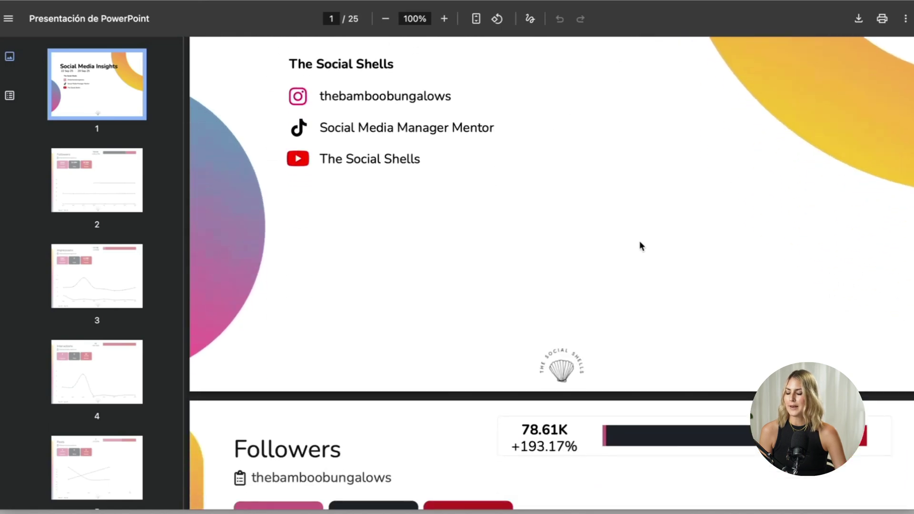
{"action": "scroll", "coordinate": [504, 256], "scroll_direction": "down", "scroll_amount": 10}
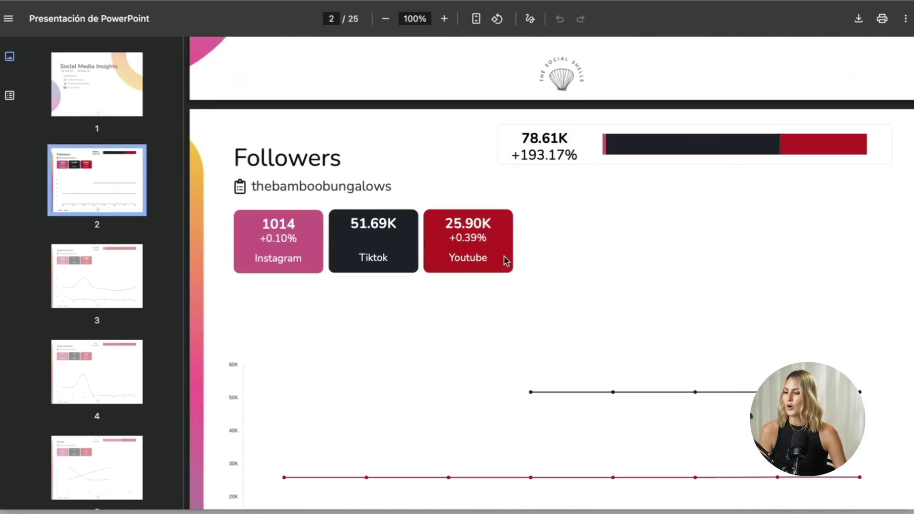
{"action": "scroll", "coordinate": [505, 260], "scroll_direction": "down", "scroll_amount": 10}
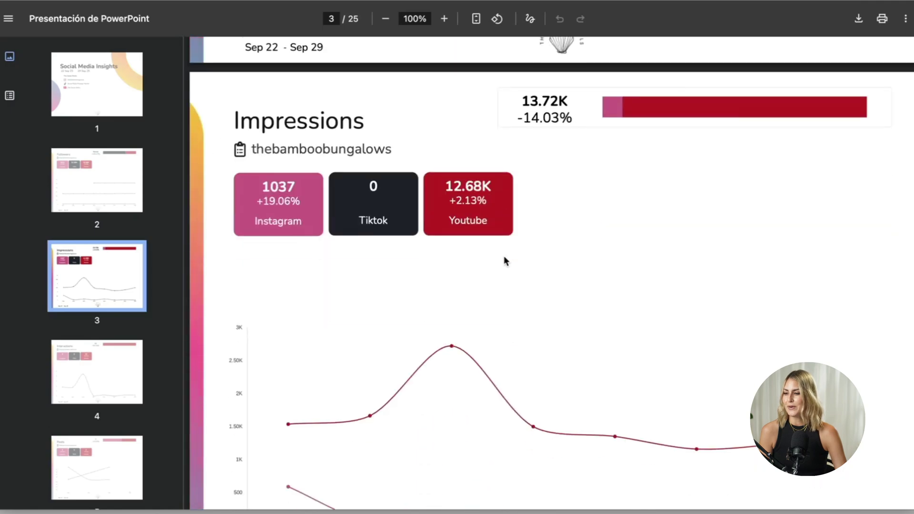
{"action": "scroll", "coordinate": [504, 256], "scroll_direction": "down", "scroll_amount": 10}
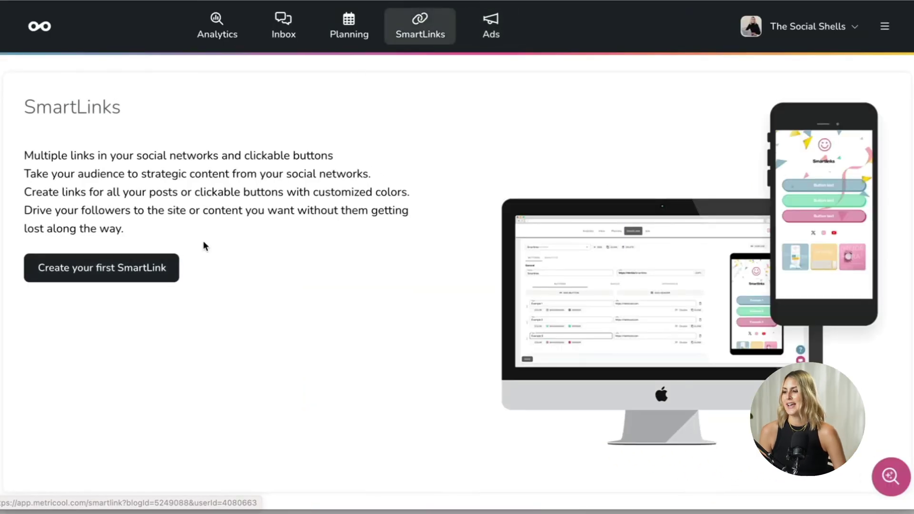
Step: Start the first SmartLink, The Social Shells, then go to the Ads section
{"action": "left_click", "coordinate": [154, 279]}
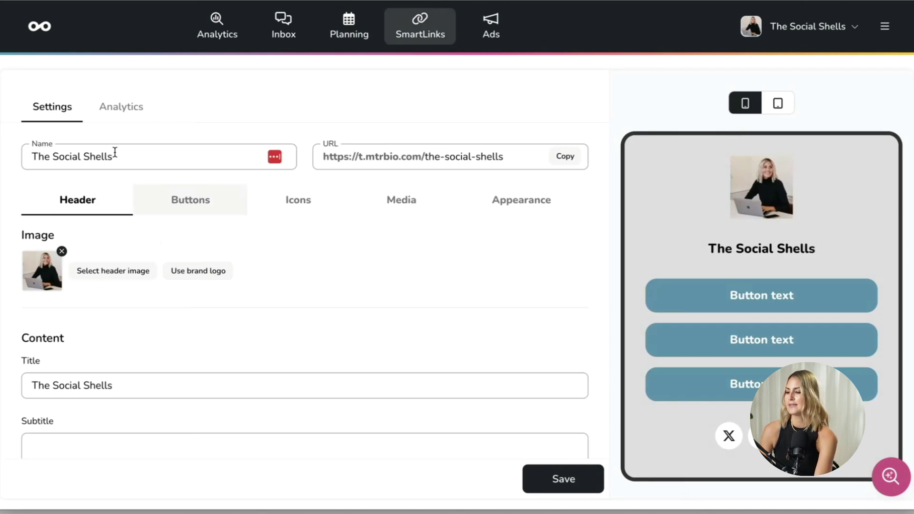
{"action": "left_click", "coordinate": [495, 34]}
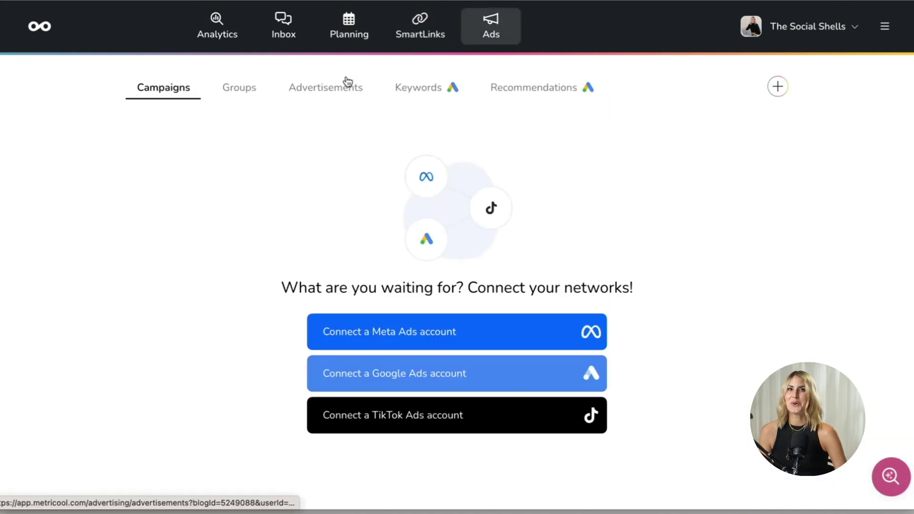